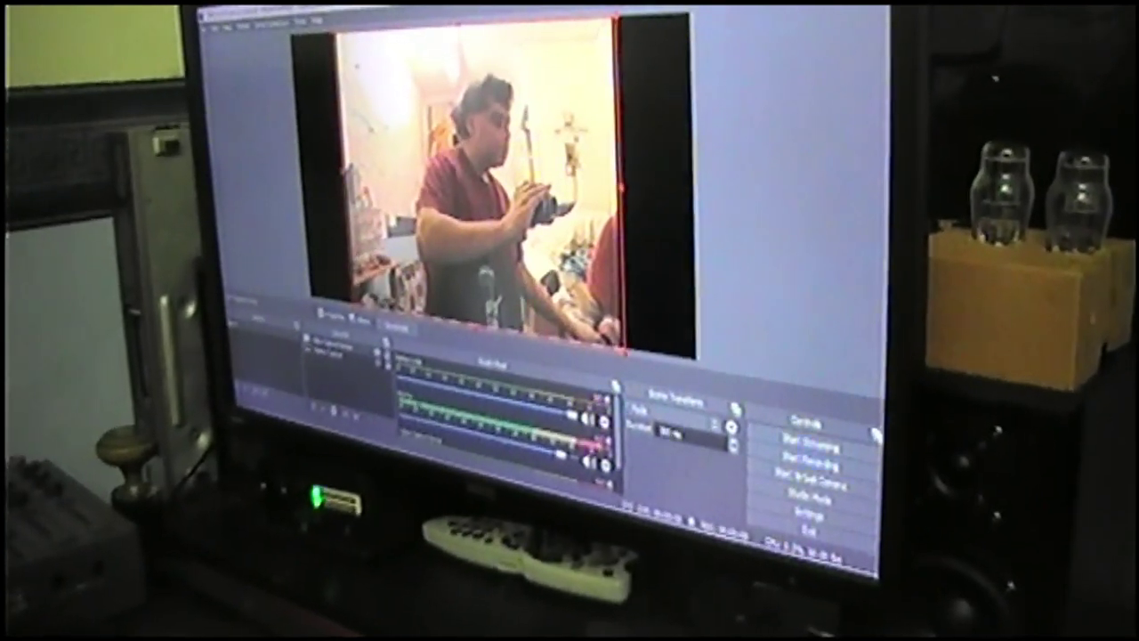
pyautogui.rightClick(514, 27)
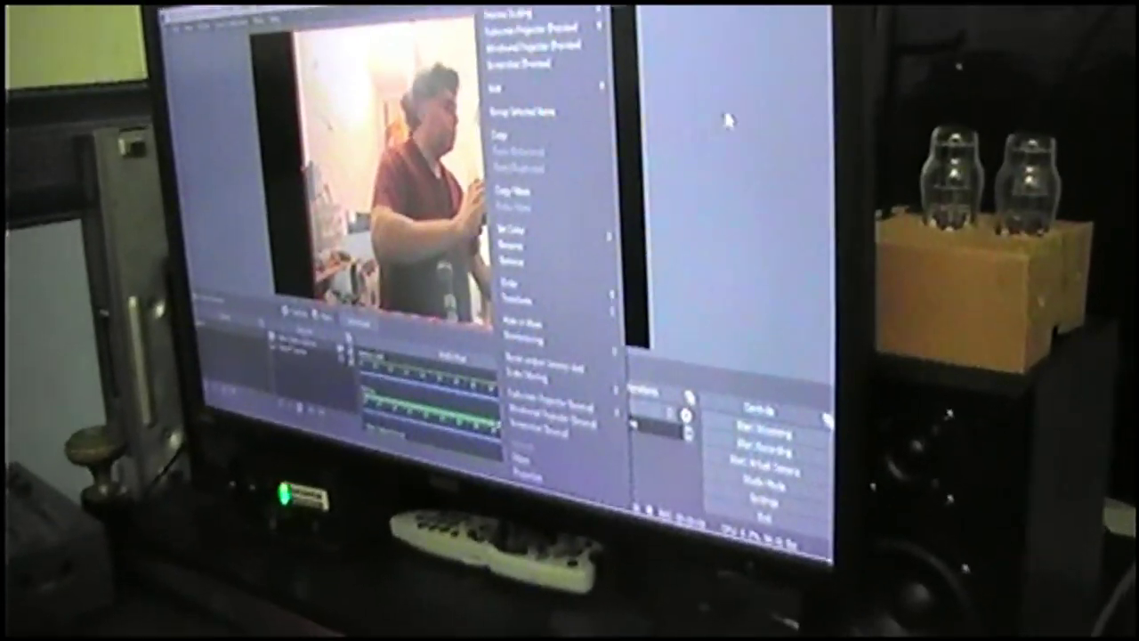
pyautogui.click(730, 115)
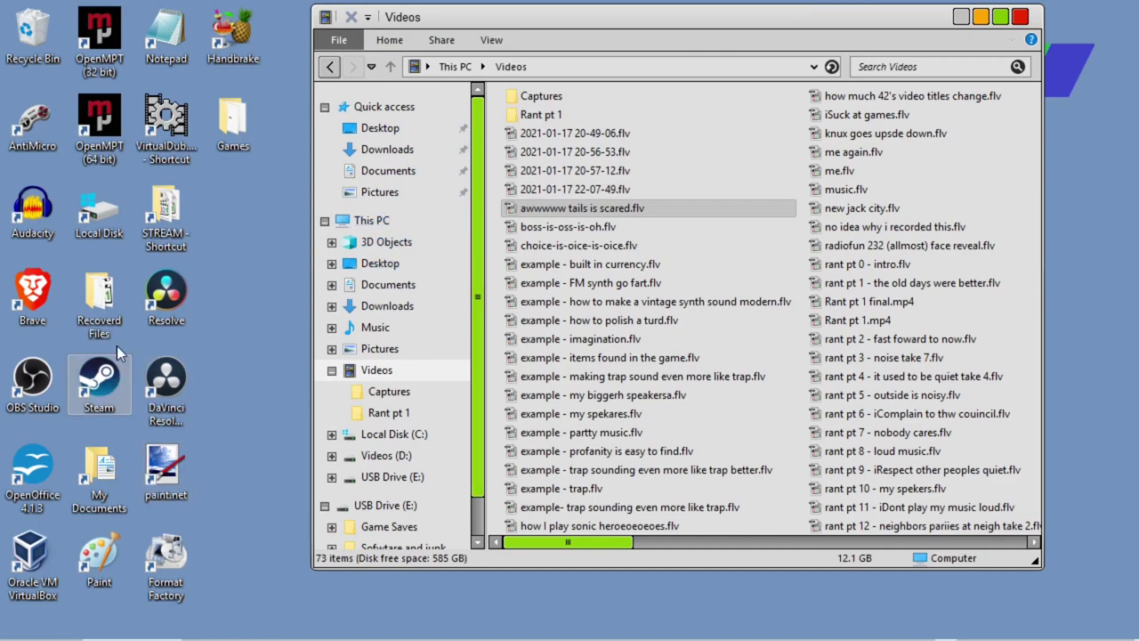
# Launch DaVinci Resolve and open the existing Untitled Project
pyautogui.click(164, 307)
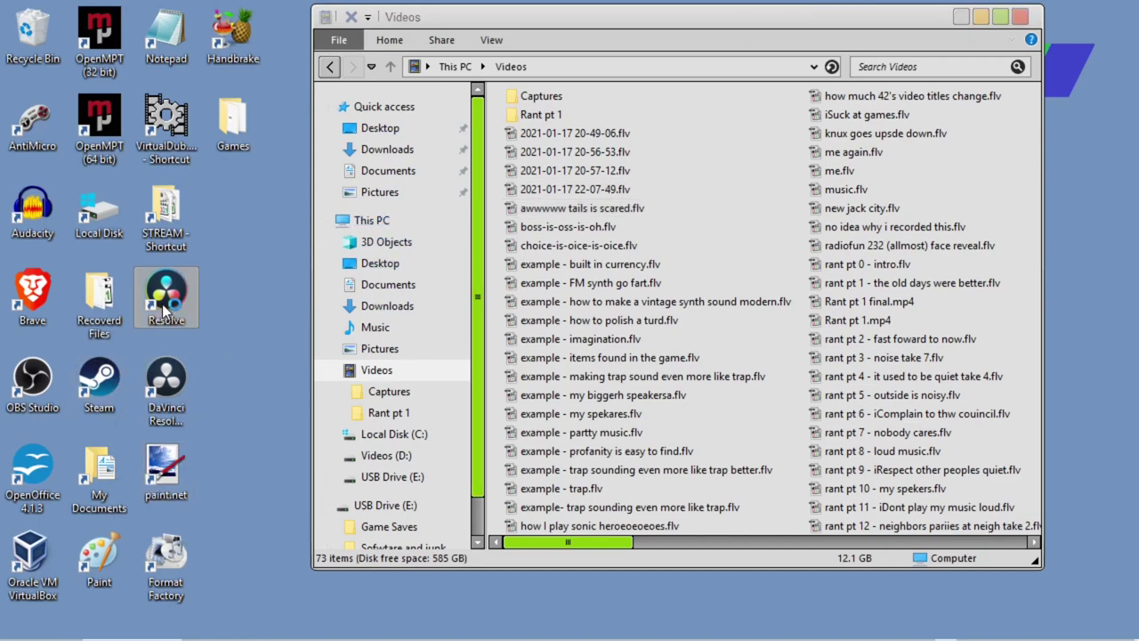
pyautogui.doubleClick(163, 305)
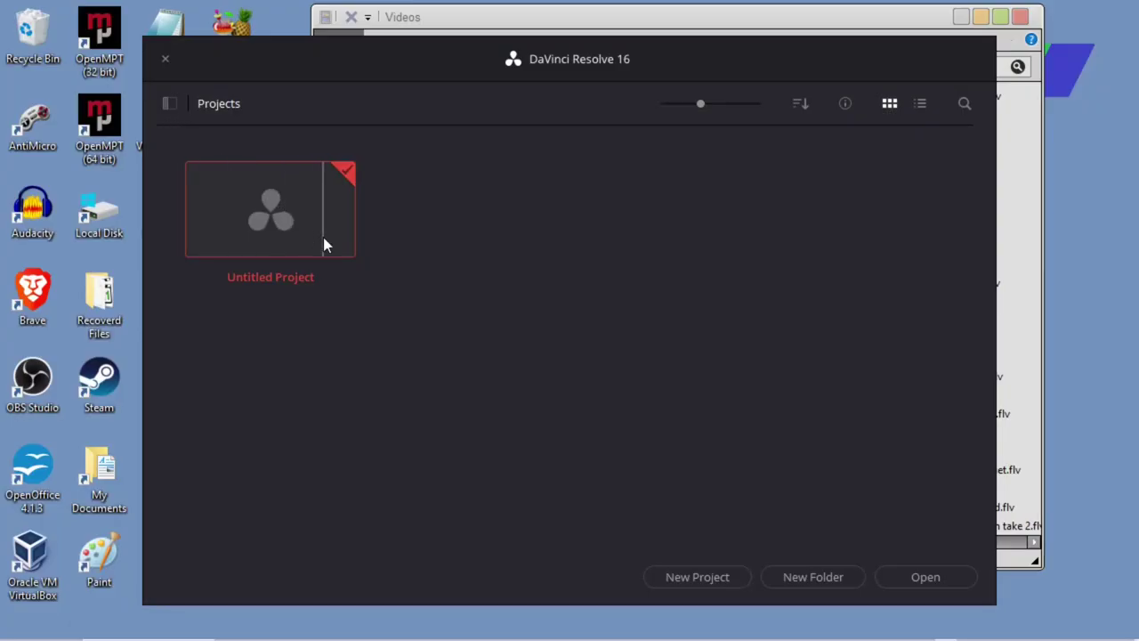
pyautogui.doubleClick(264, 227)
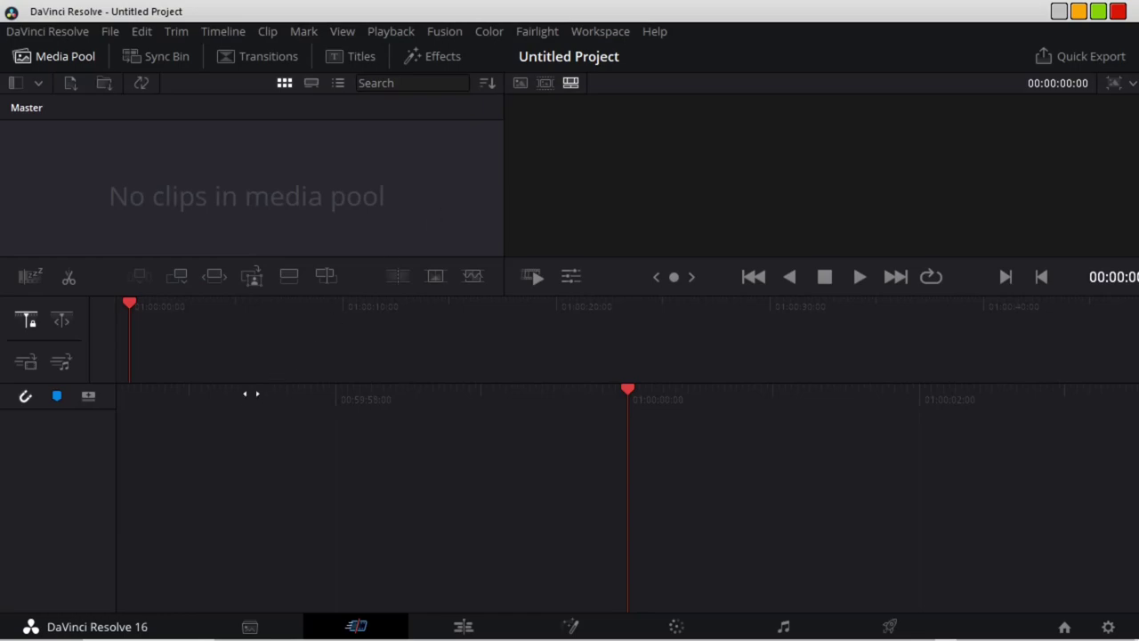
# Try to bring the four 2021-01-17 .flv recordings from the Videos folder straight into the empty media pool
pyautogui.moveTo(24, 636)
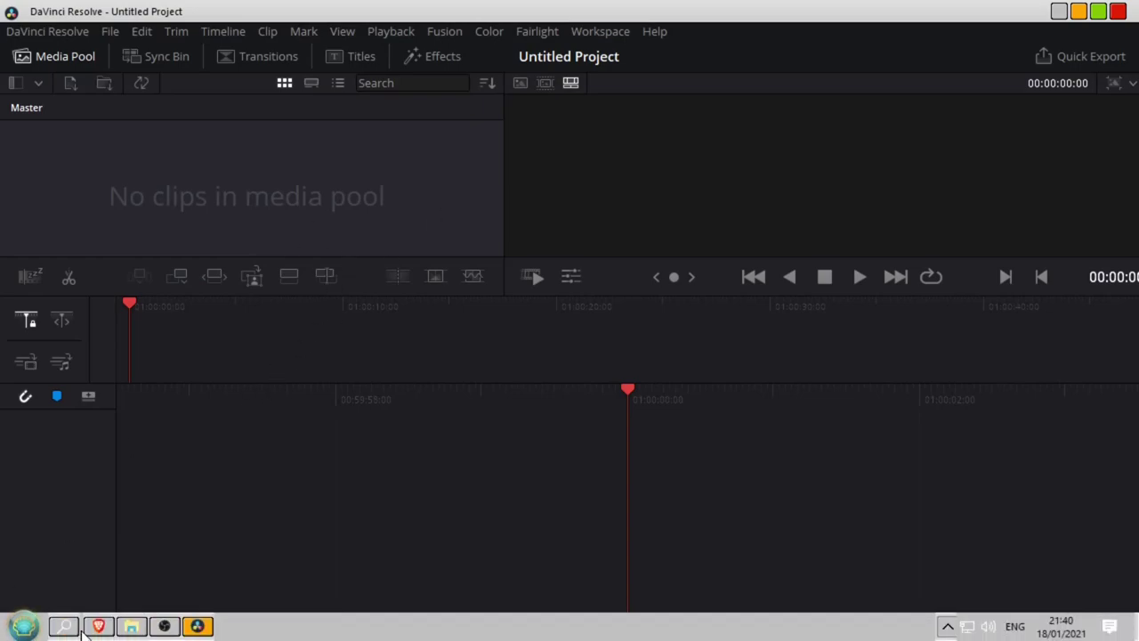
pyautogui.click(129, 627)
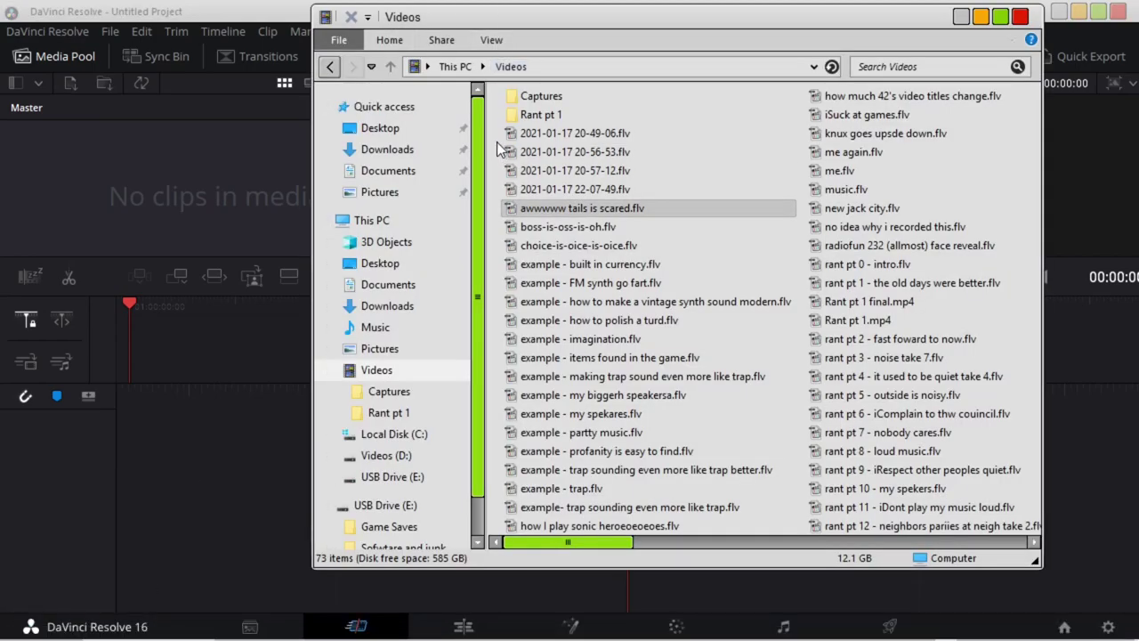
pyautogui.moveTo(497, 138); pyautogui.dragTo(622, 193)
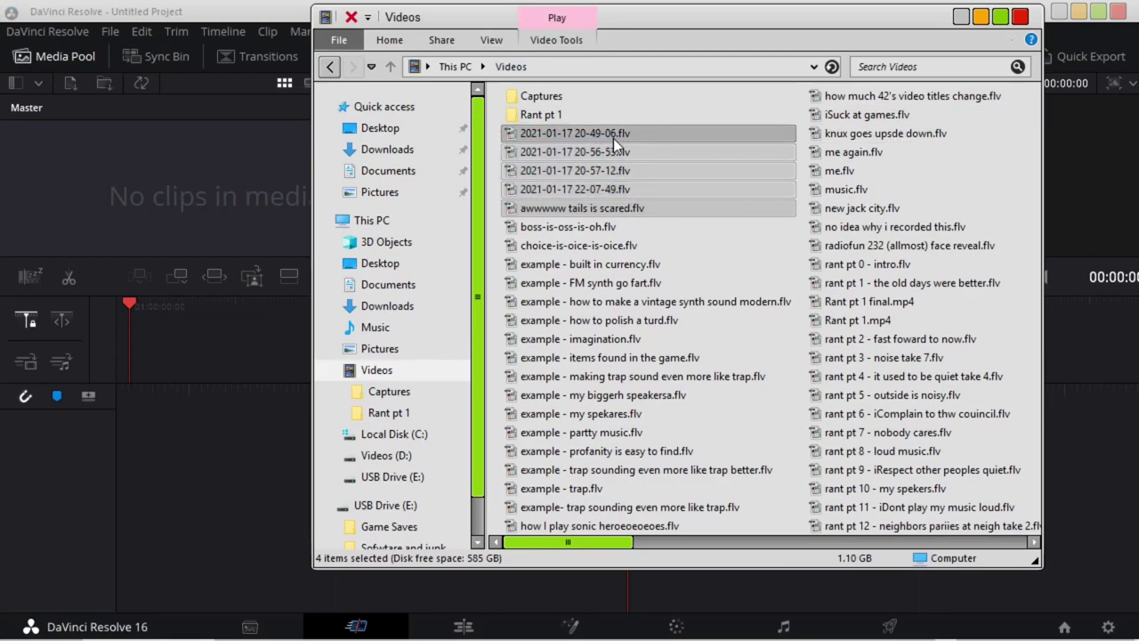
pyautogui.moveTo(582, 136); pyautogui.dragTo(153, 202)
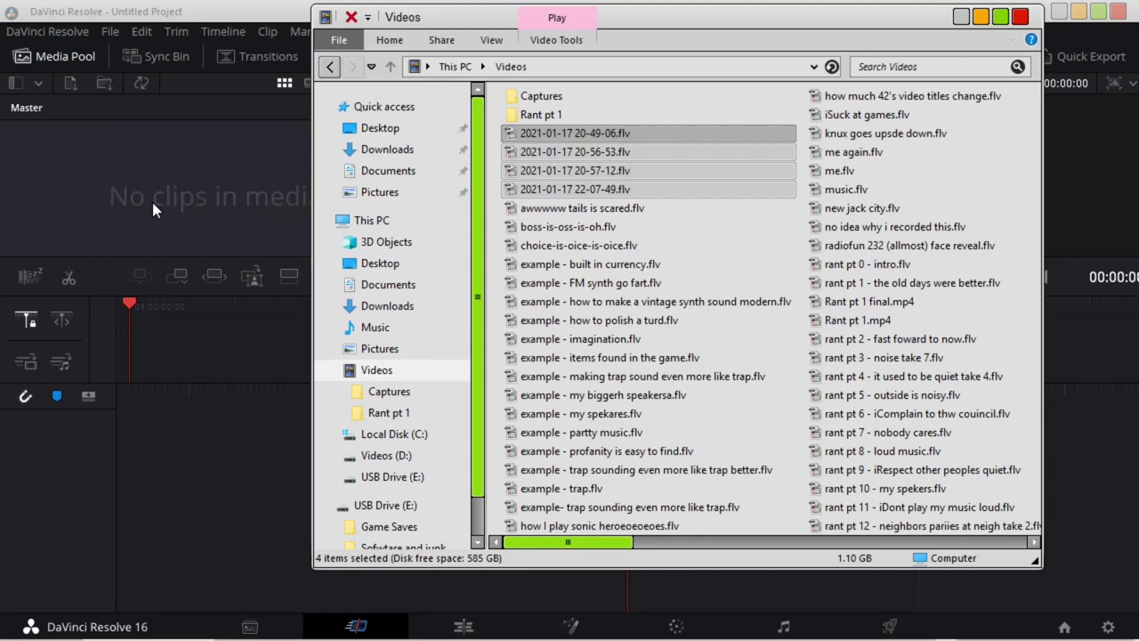
pyautogui.moveTo(575, 129); pyautogui.dragTo(162, 210)
pyautogui.click(163, 210)
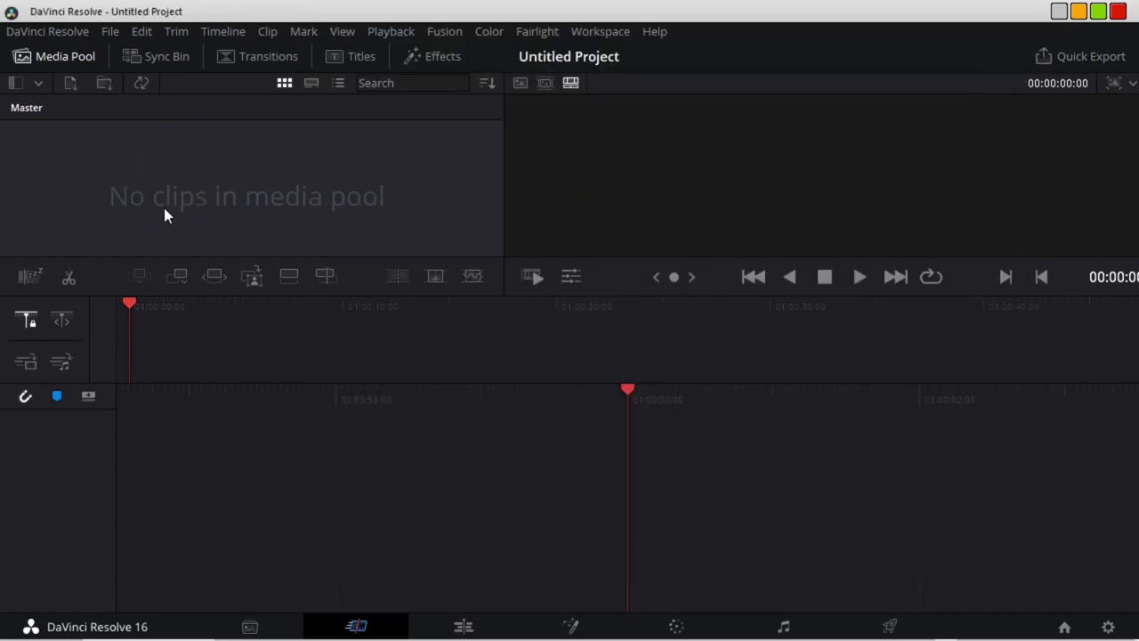
# Try to import the four 2021-01-17 .flv recordings from Videos through the media pool's Import Media command
pyautogui.rightClick(163, 210)
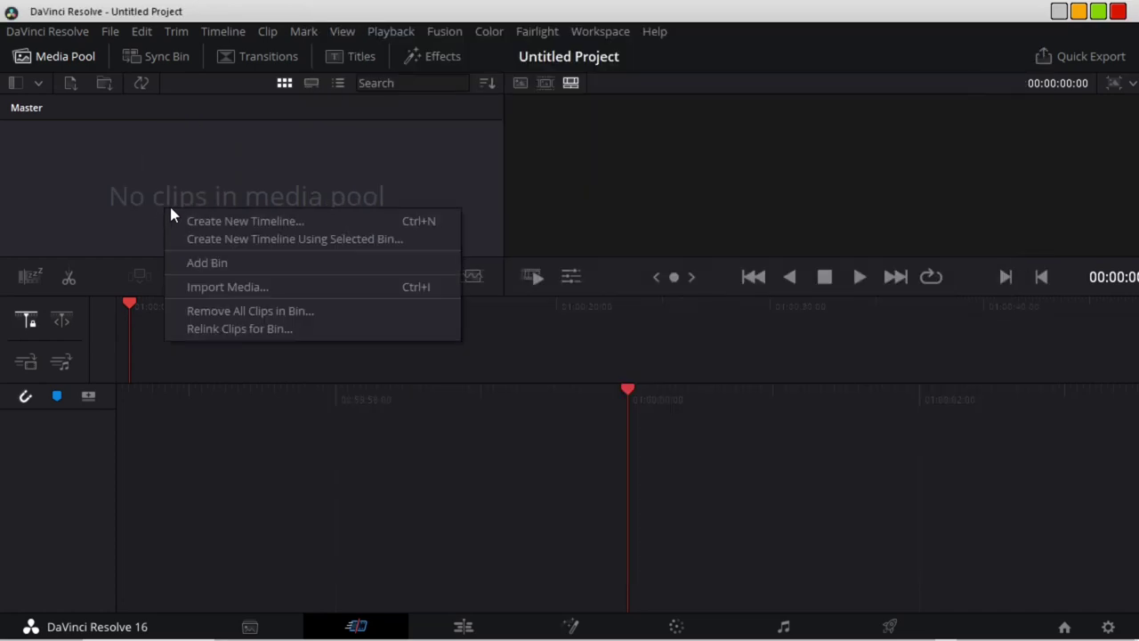
pyautogui.click(250, 286)
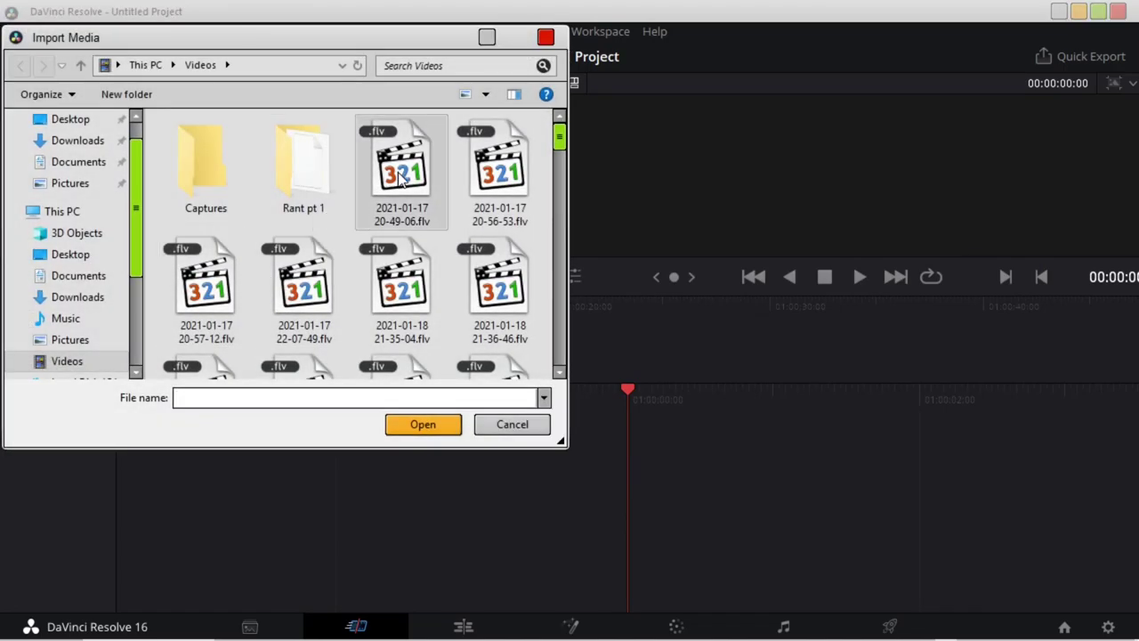
pyautogui.click(402, 175)
pyautogui.hotkey('shift', 'Down')
pyautogui.hotkey('shift', 'Left')
pyautogui.hotkey('shift', 'Left')
pyautogui.hotkey('shift', 'Right')
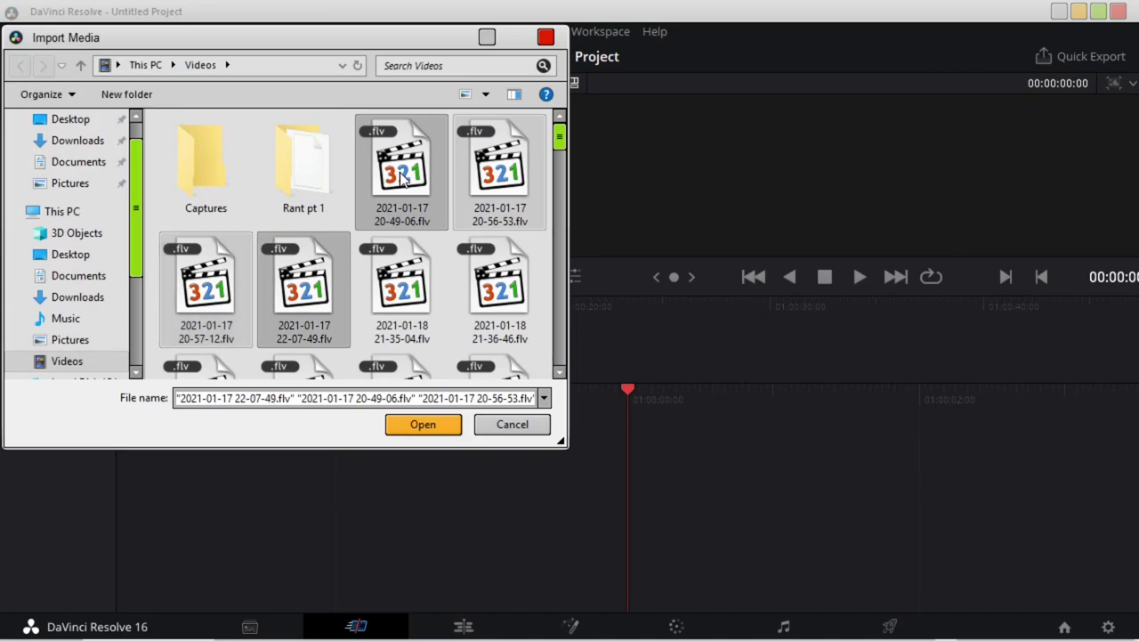
pyautogui.click(423, 426)
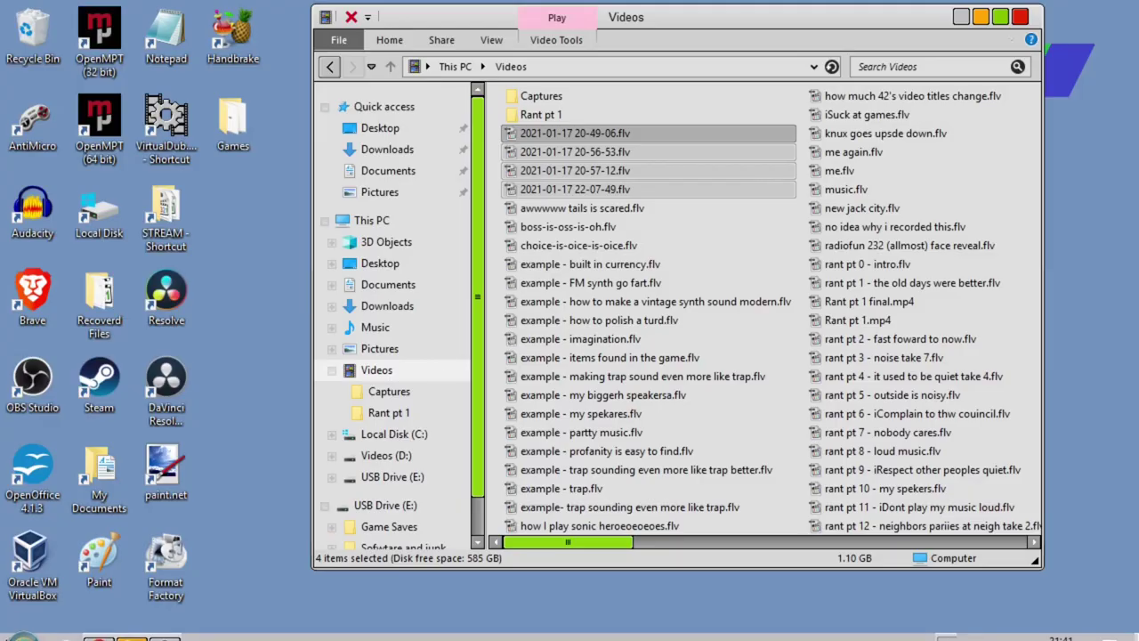
# Launch OpenShot Video Editor and add the four 2021-01-17 .flv recordings from the Videos folder to the project files
pyautogui.click(24, 626)
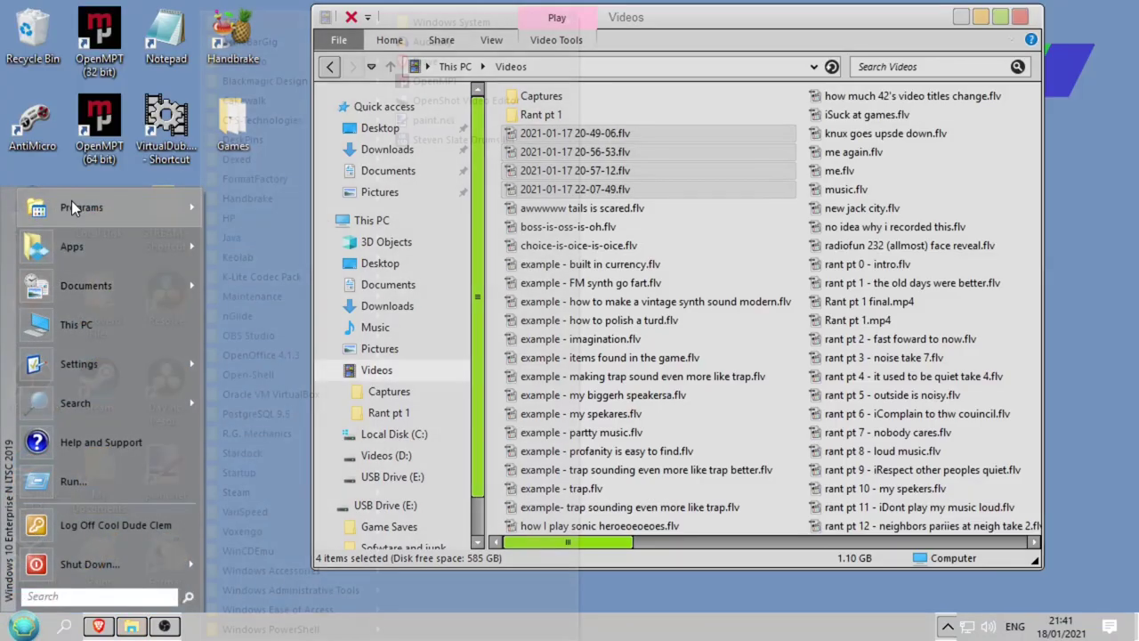
pyautogui.moveTo(71, 201)
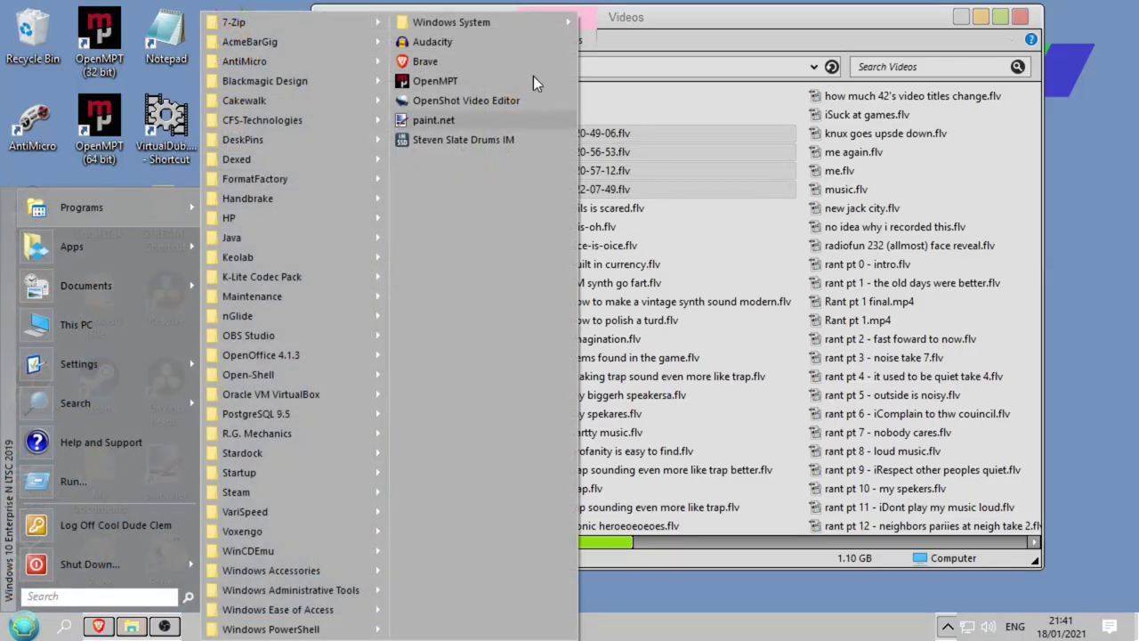
pyautogui.click(465, 101)
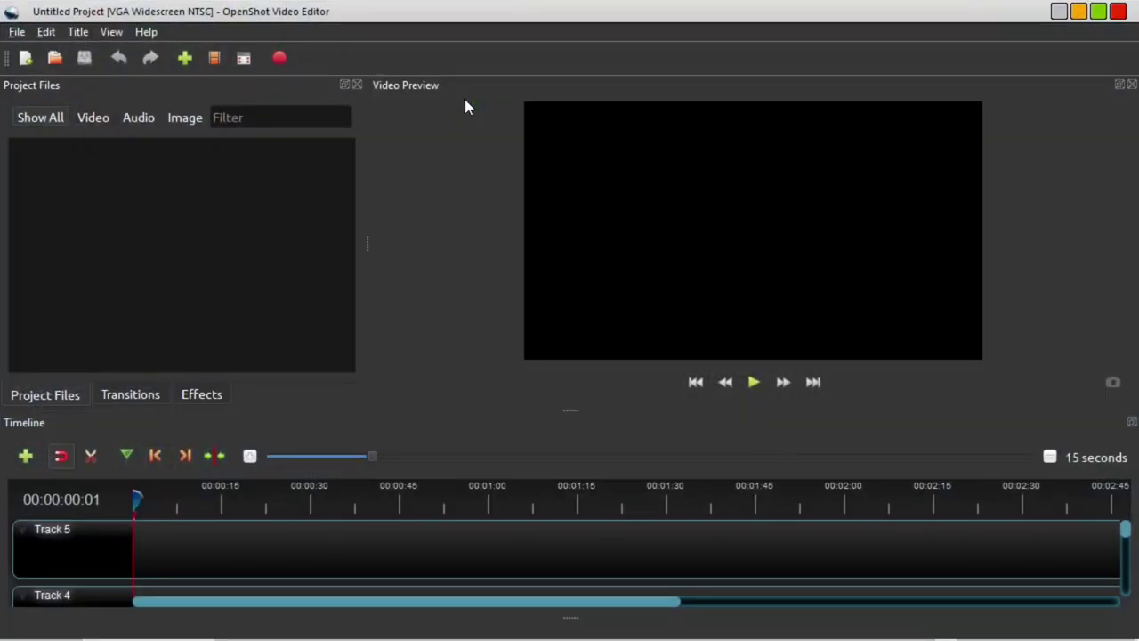
pyautogui.moveTo(369, 639)
pyautogui.click(132, 627)
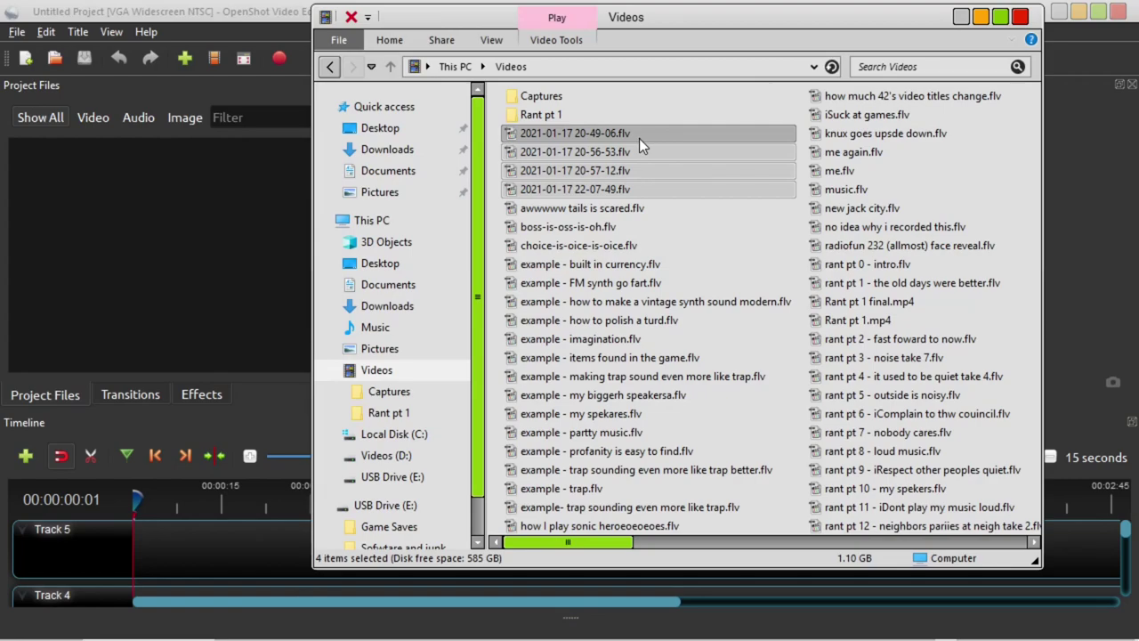
pyautogui.moveTo(639, 138); pyautogui.dragTo(105, 299)
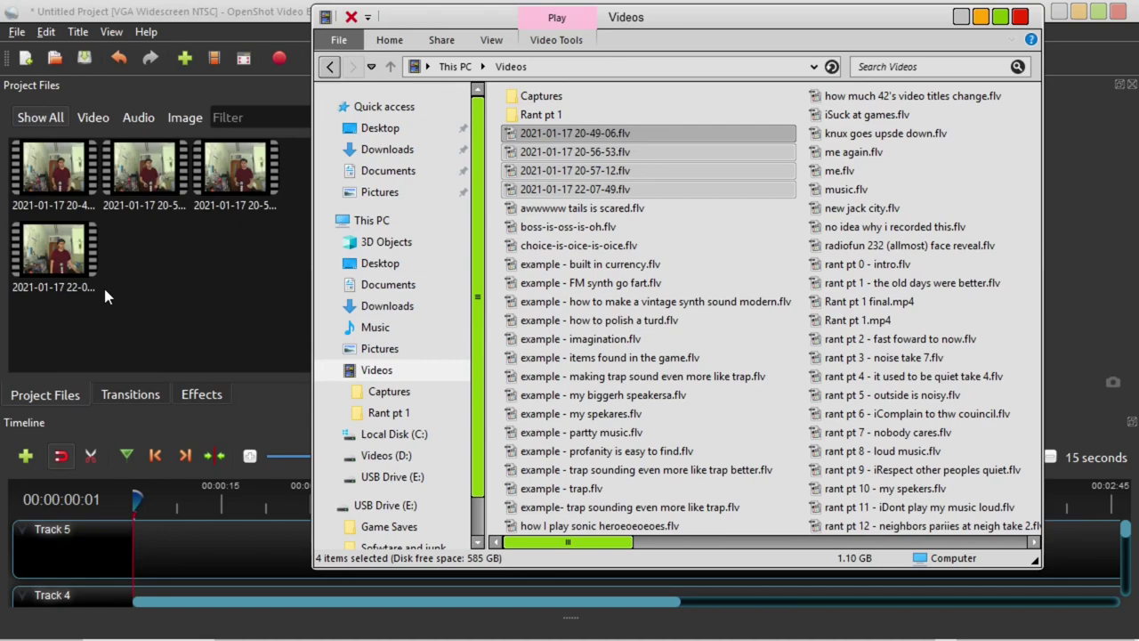
pyautogui.click(103, 296)
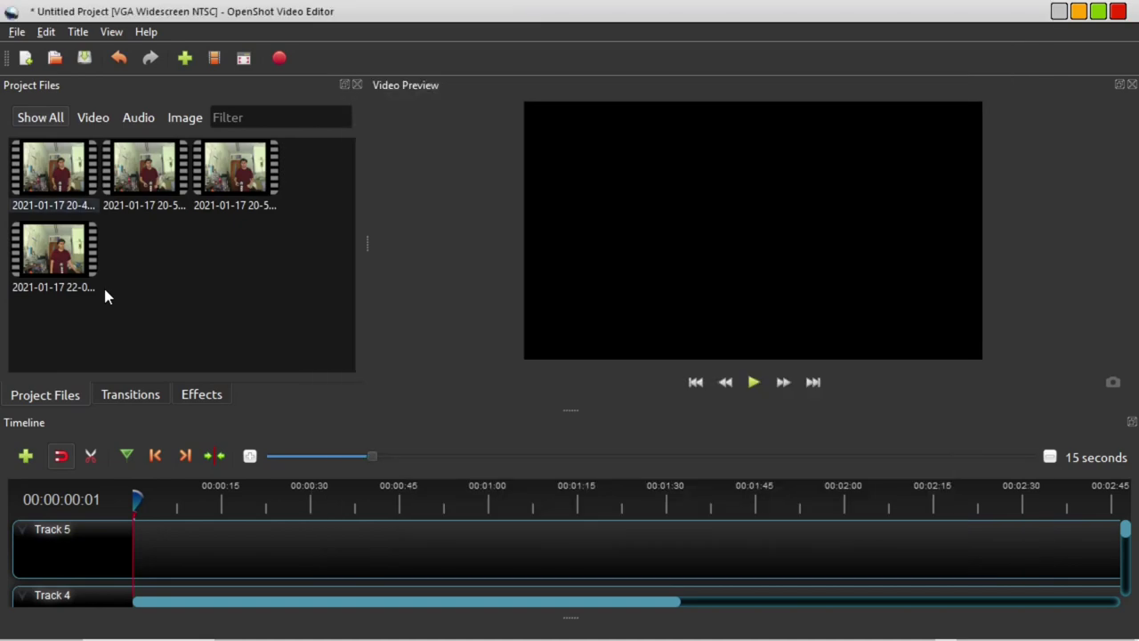
pyautogui.moveTo(62, 187); pyautogui.dragTo(135, 550)
pyautogui.moveTo(267, 603); pyautogui.dragTo(737, 639)
pyautogui.moveTo(235, 167); pyautogui.dragTo(1023, 543)
pyautogui.moveTo(905, 603); pyautogui.dragTo(1024, 614)
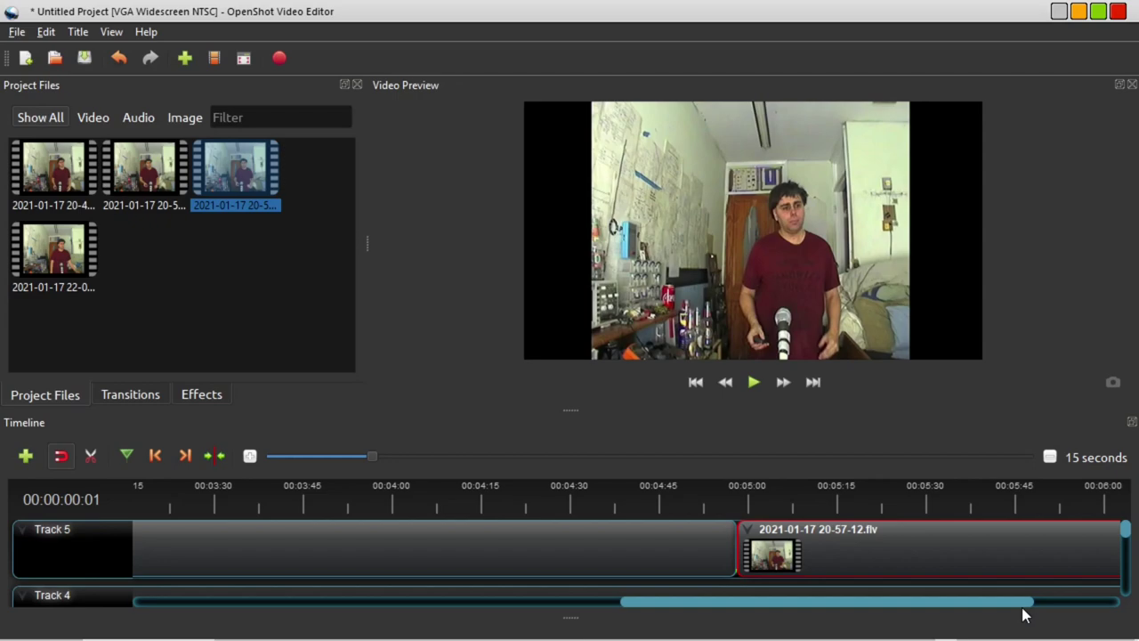
# Play Track 5 from 00:04:48:14 and check the footage at 00:04:56:09, just before the second clip
pyautogui.click(681, 502)
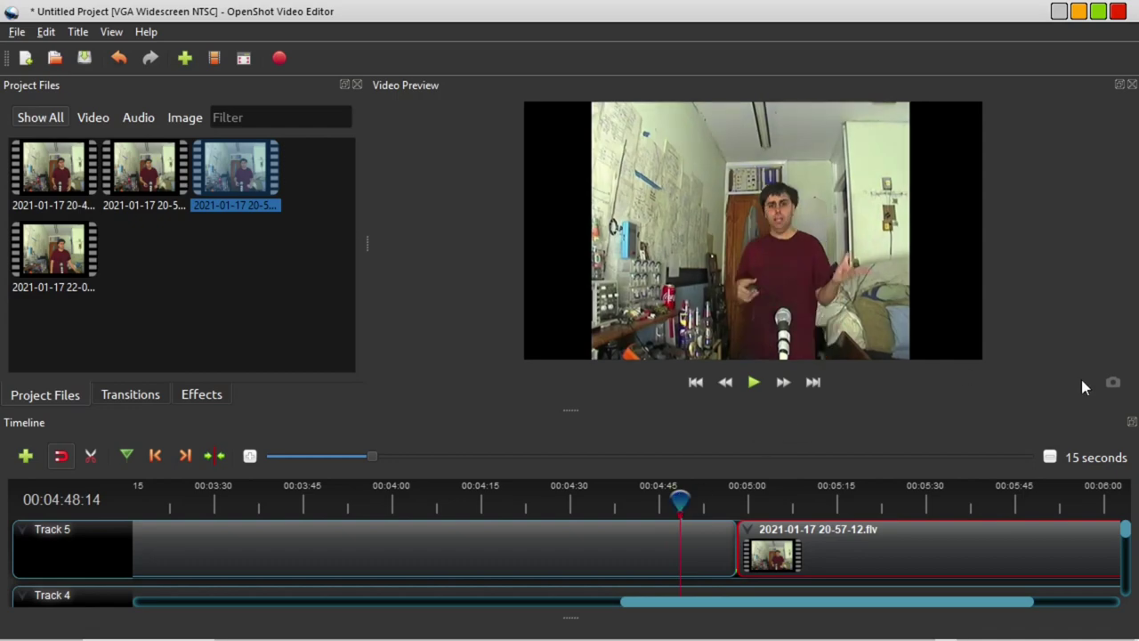
pyautogui.moveTo(1127, 534)
pyautogui.mouseDown()
pyautogui.moveTo(1126, 590)
pyautogui.moveTo(1132, 532)
pyautogui.mouseUp()
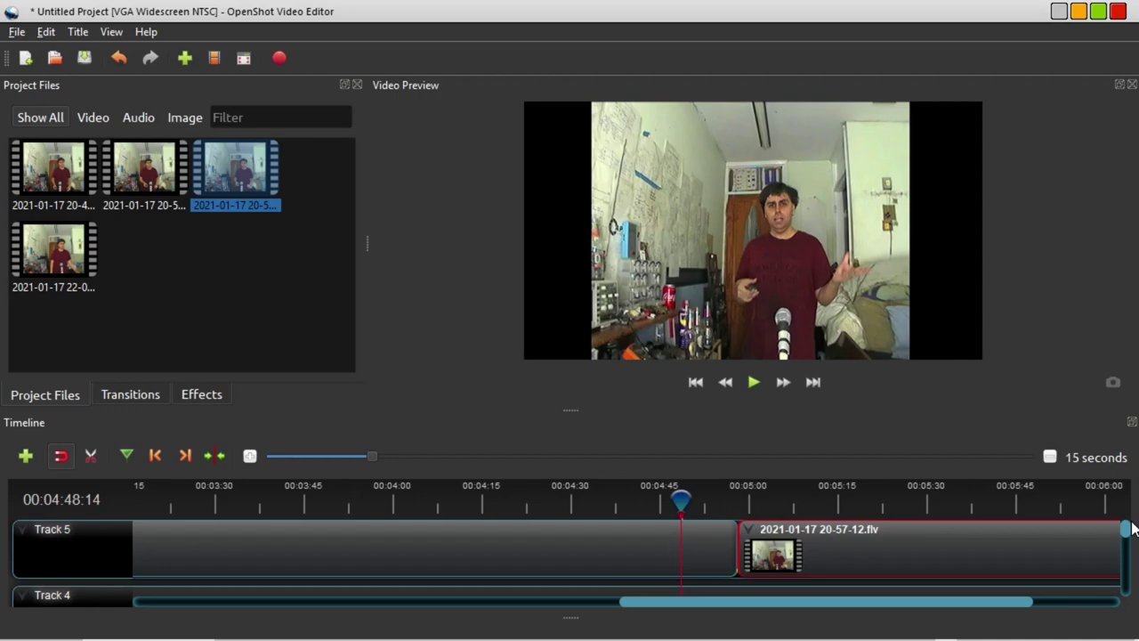
pyautogui.press('space')
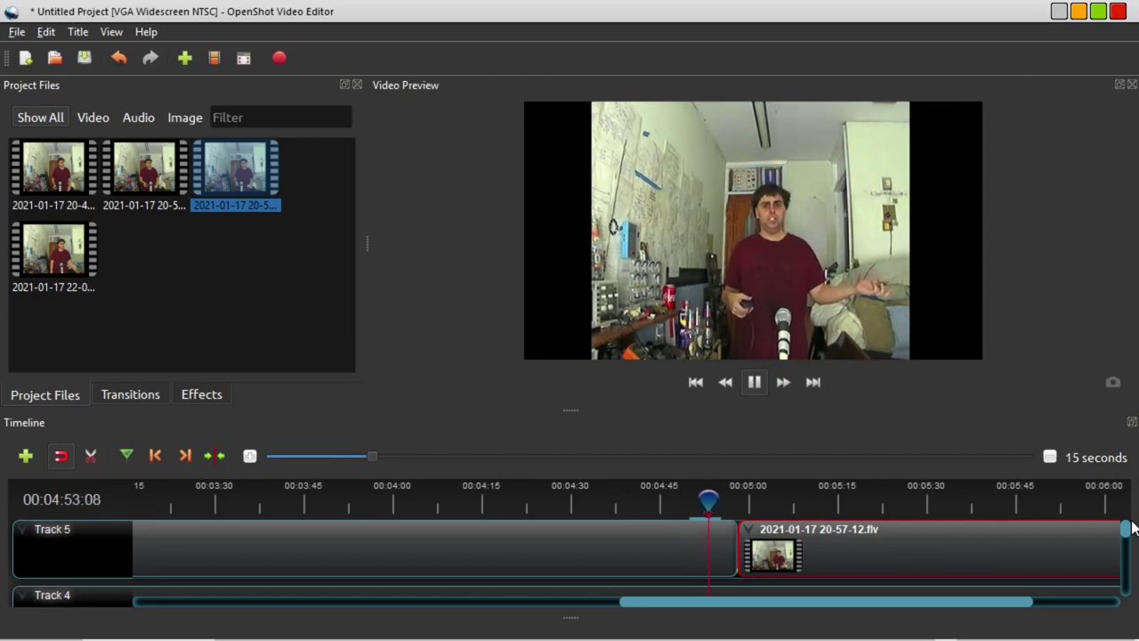
pyautogui.press('space')
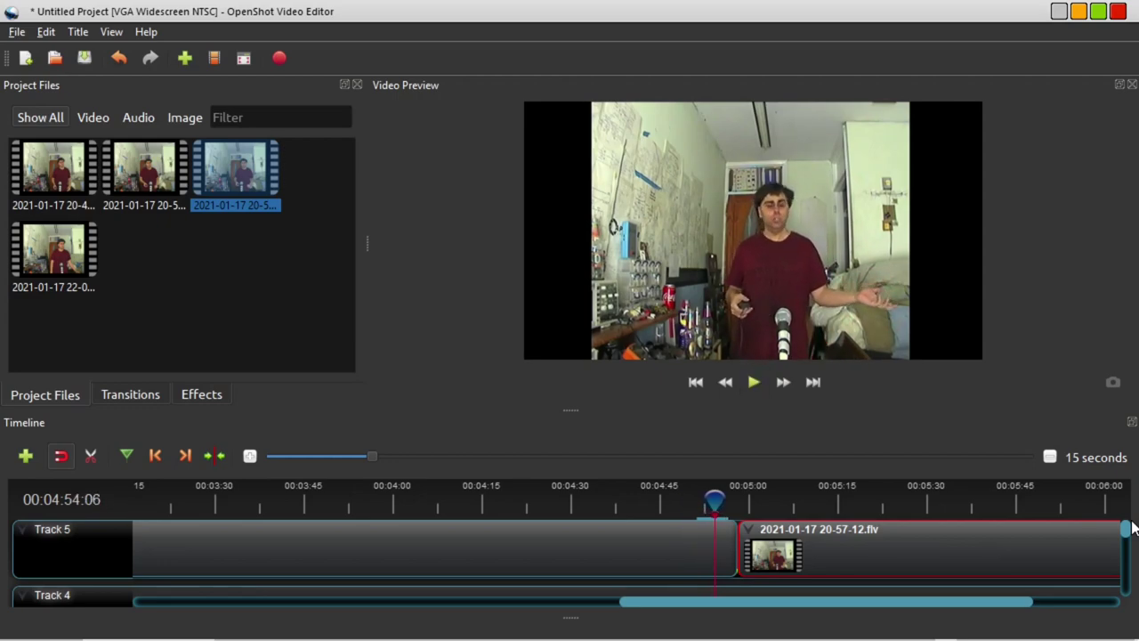
pyautogui.click(727, 495)
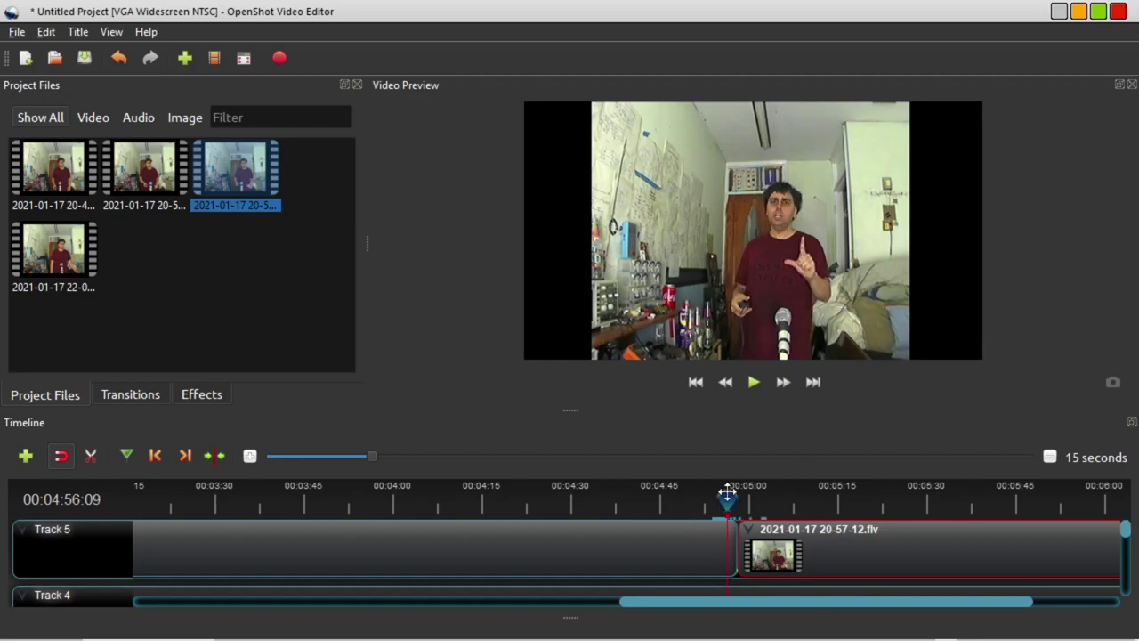
# Close OpenShot Video Editor without saving the project changes
pyautogui.click(1118, 12)
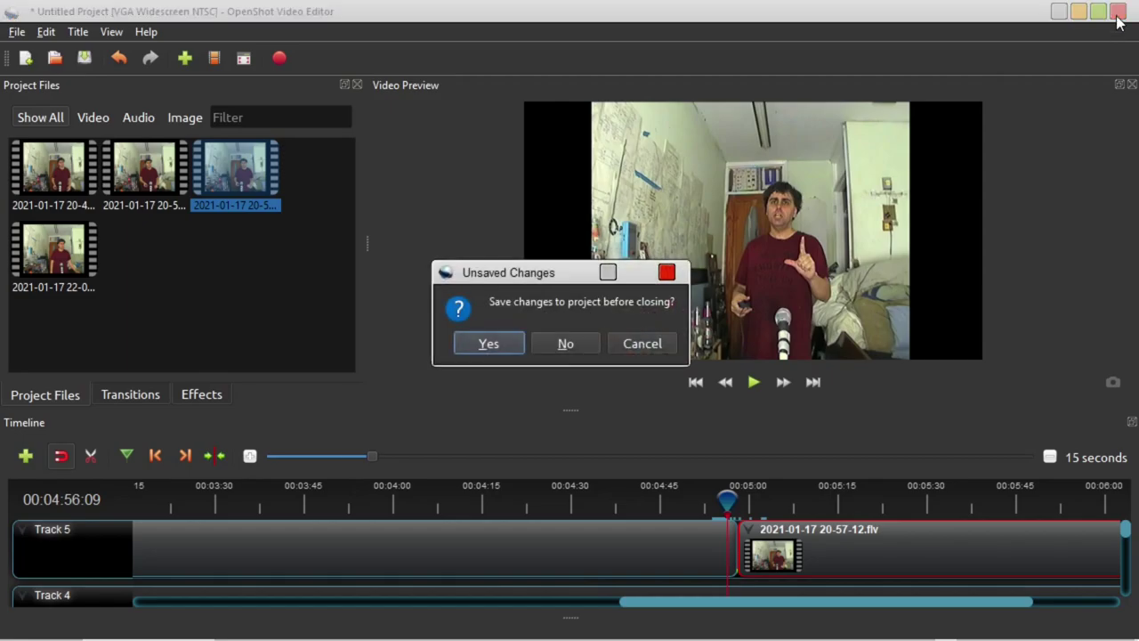
pyautogui.click(564, 341)
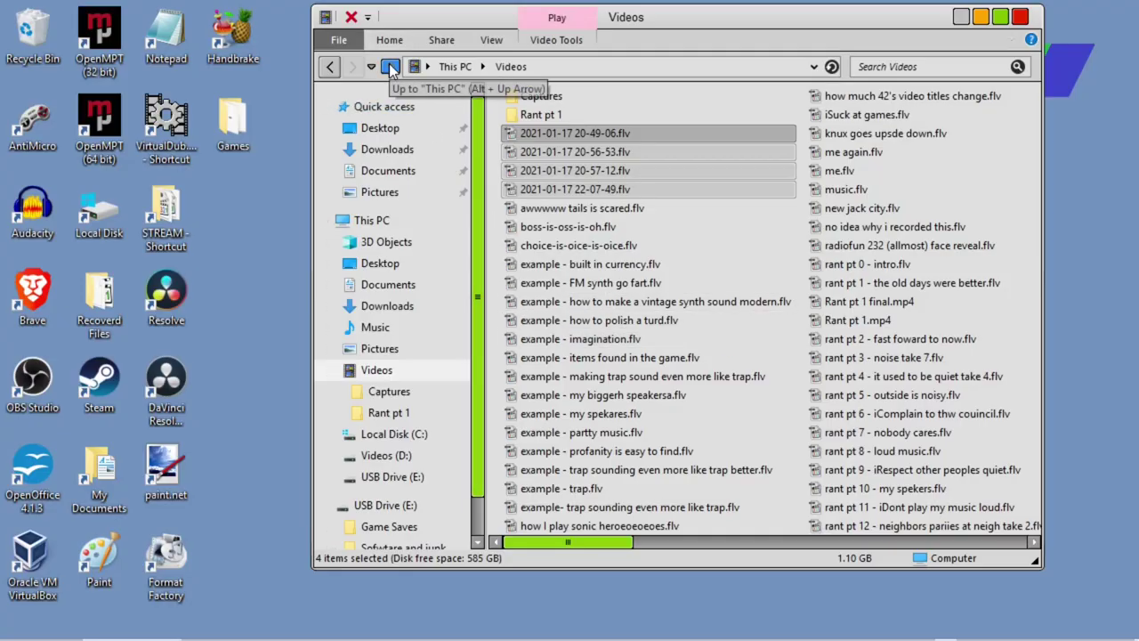
# Launch Shotcut from the shotcut-win64-201128 folder in Downloads and open the Rant pt 1.mlt project
pyautogui.click(389, 156)
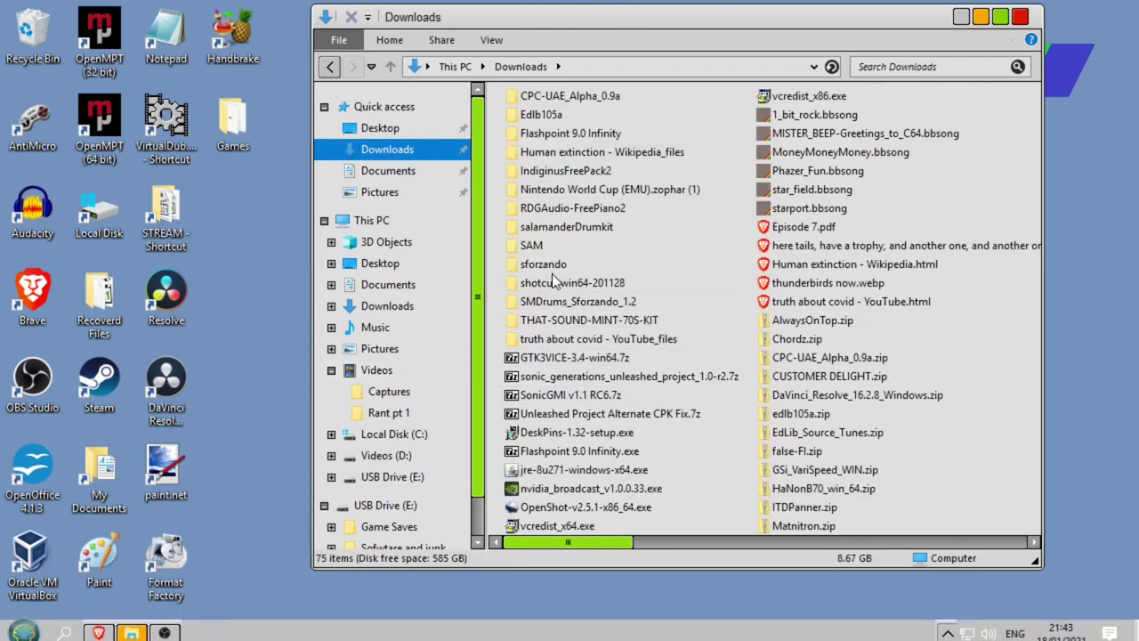
pyautogui.doubleClick(553, 281)
pyautogui.doubleClick(538, 126)
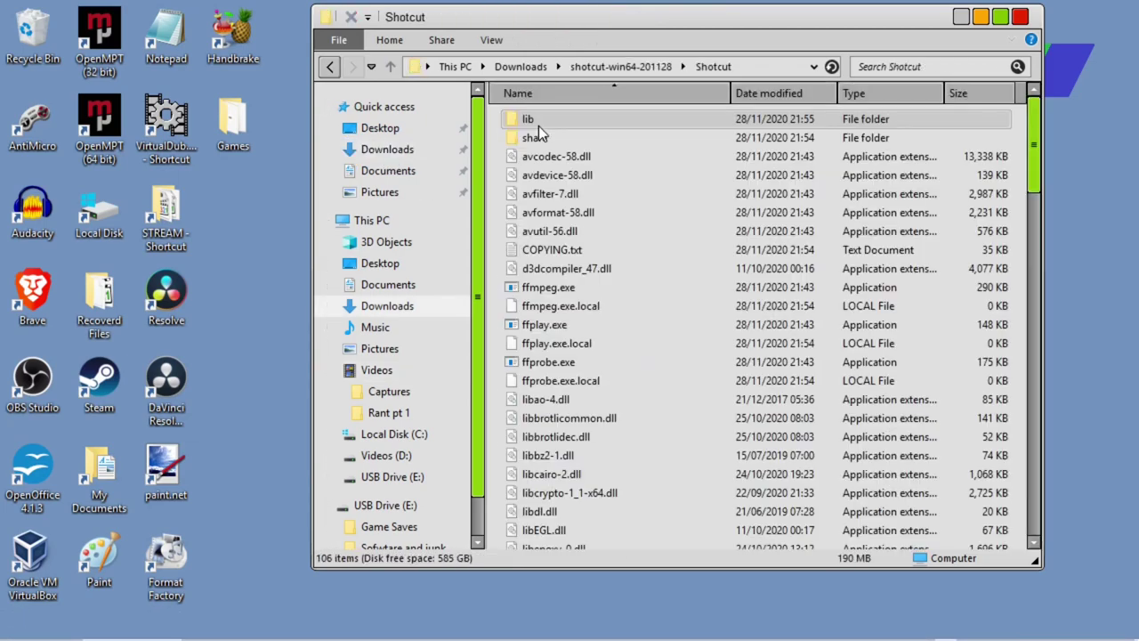
pyautogui.scroll(-18, 525, 485)
pyautogui.scroll(-8, 527, 487)
pyautogui.doubleClick(534, 465)
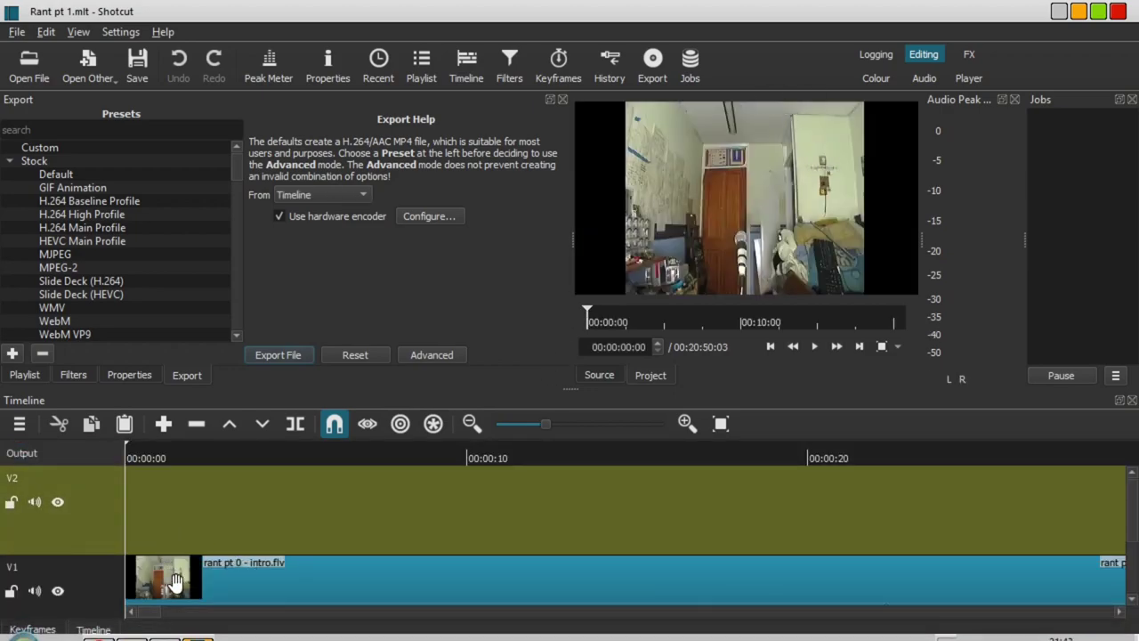
# Play the timeline from 00:06:55 to about 00:07:08, through the "example - my spekares.flv" clip on V2
pyautogui.moveTo(149, 616); pyautogui.dragTo(461, 617)
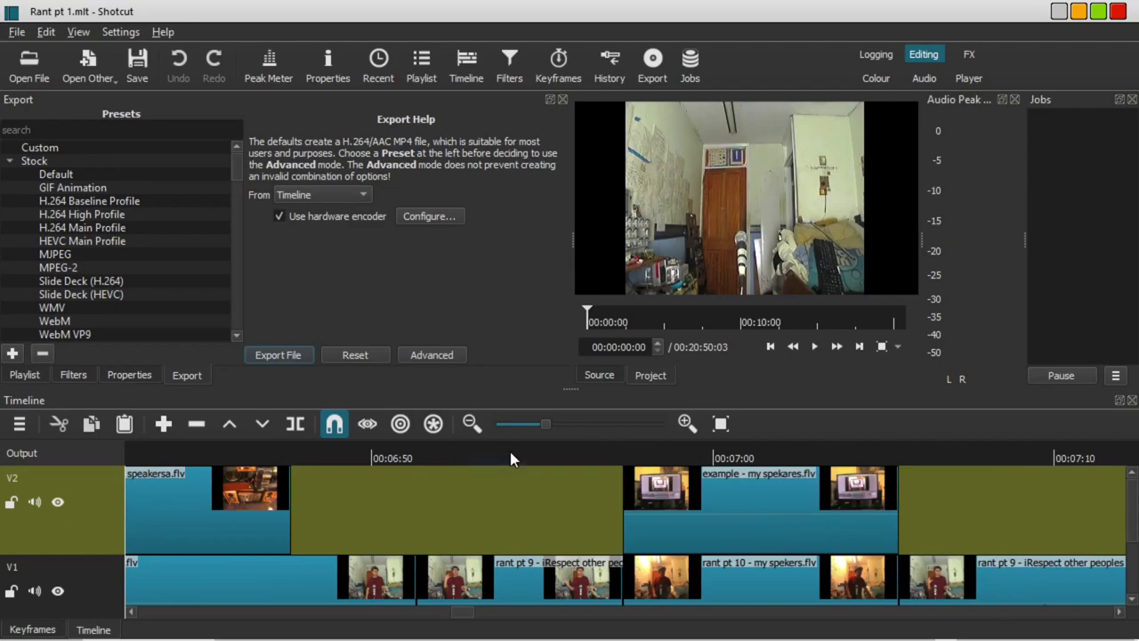
pyautogui.click(564, 450)
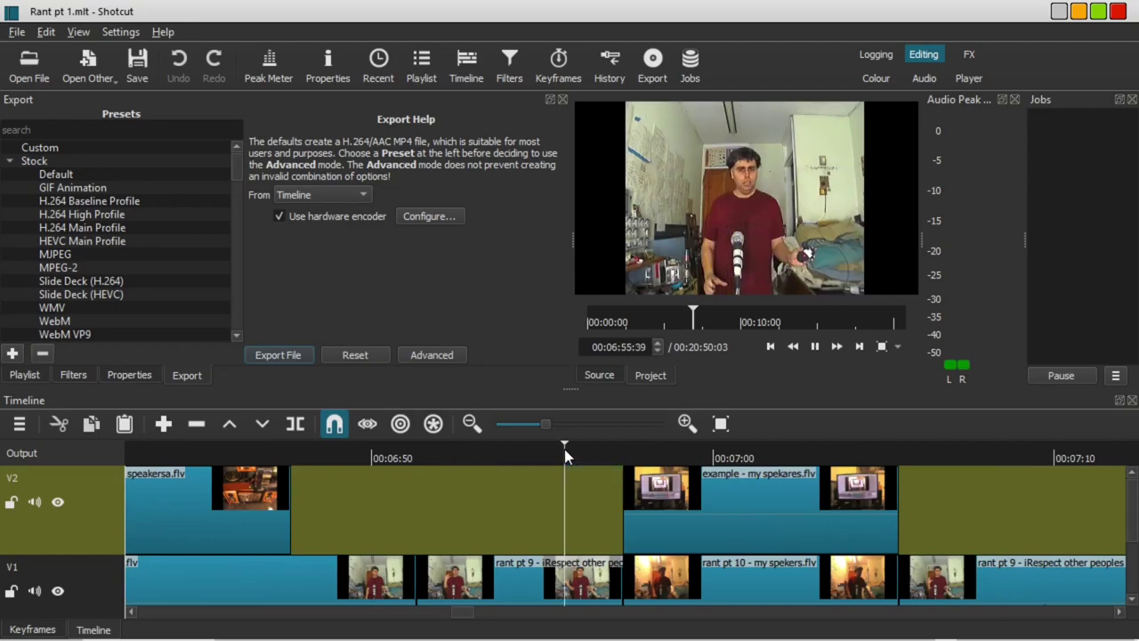
pyautogui.press('space')
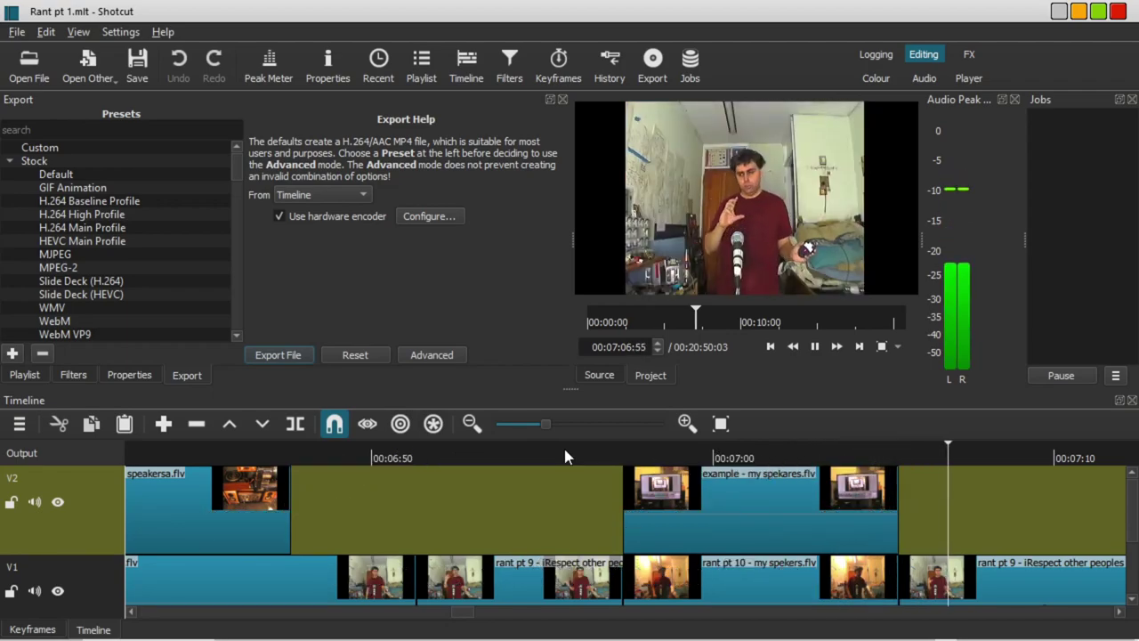
pyautogui.press('space')
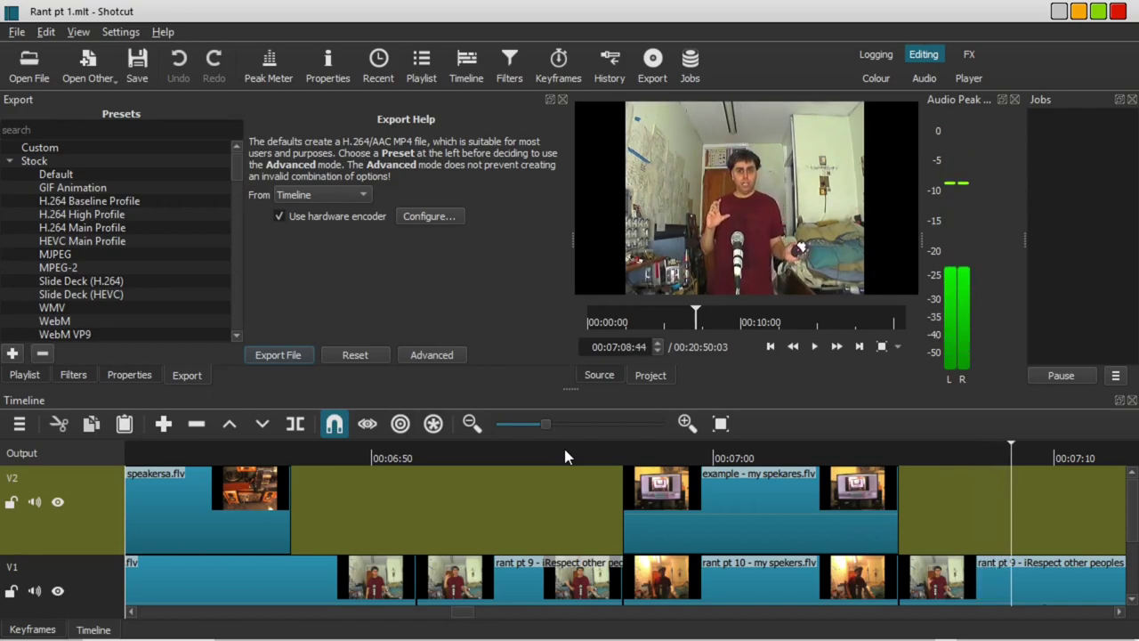